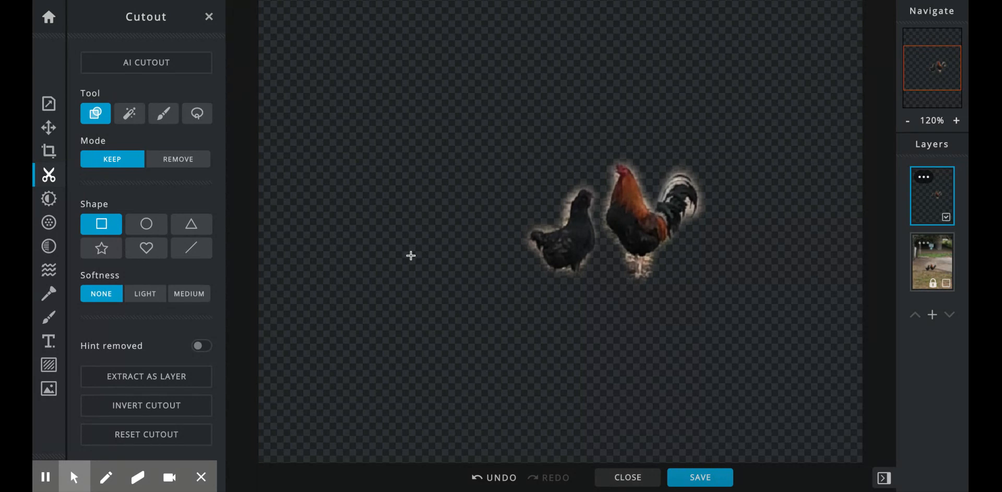
Open city lights sign.jpg from the history and add the chicken cutout as a new image layer.
left_click(50, 19)
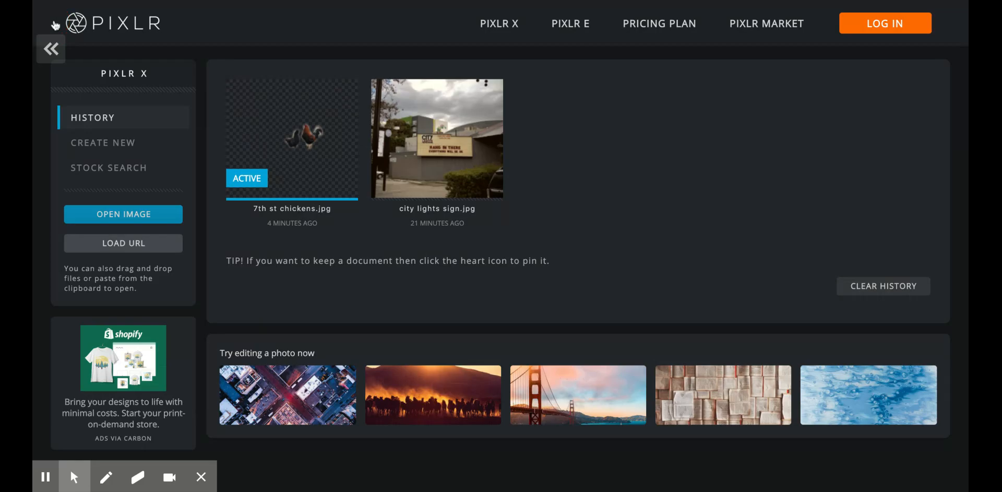
left_click(428, 187)
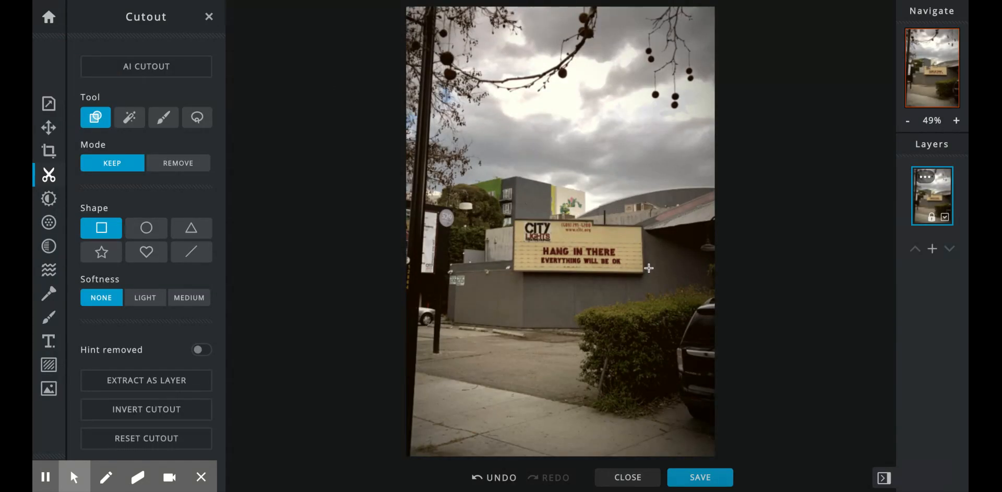
left_click(932, 250)
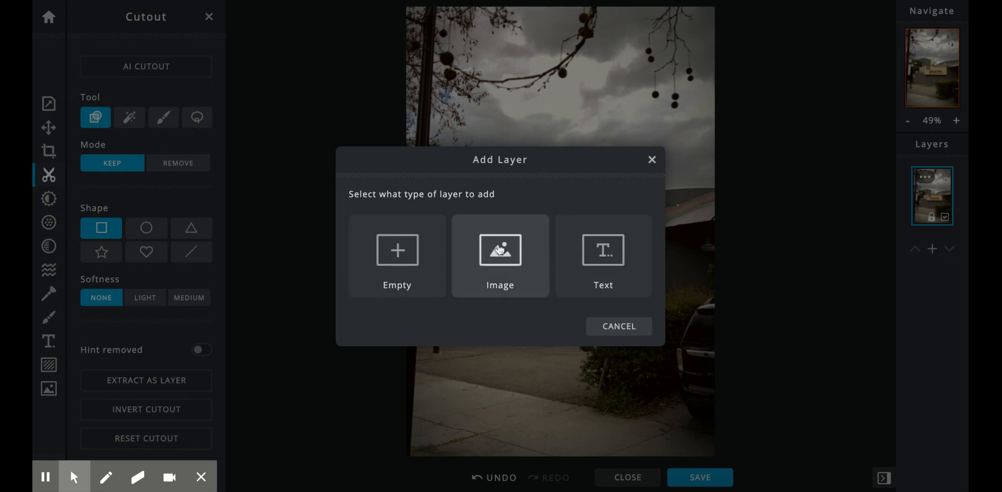
left_click(490, 280)
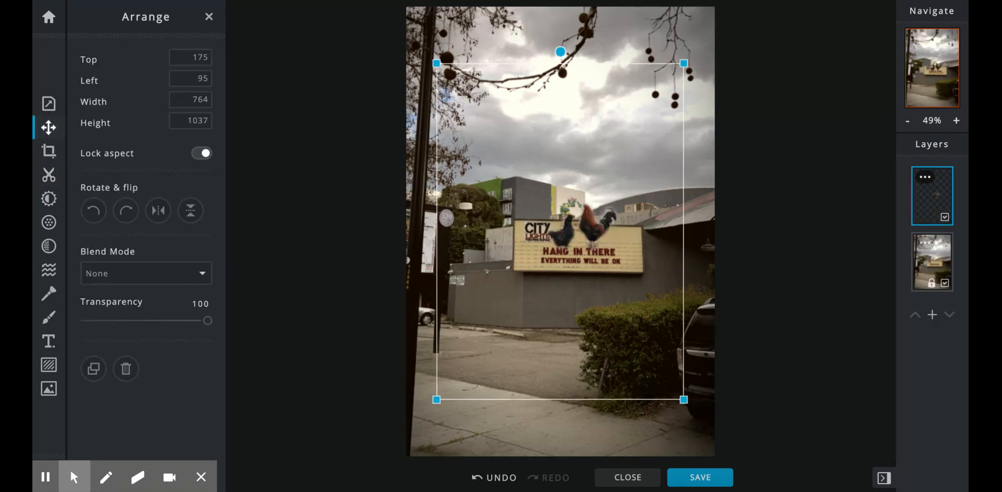
Move the chickens down onto the parking lot pavement in front of the building.
left_click_drag(605, 236, 516, 369)
scroll(490, 362, "up", 3)
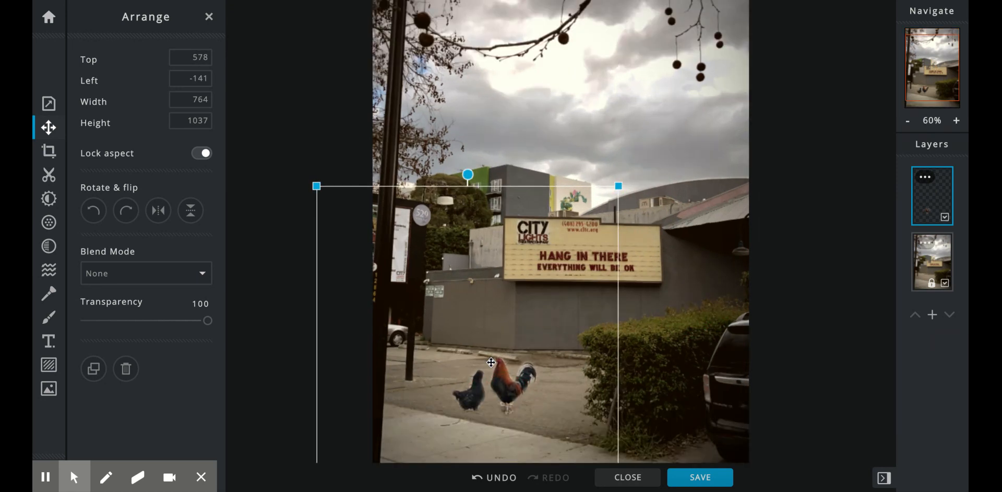
scroll(490, 362, "down", 2)
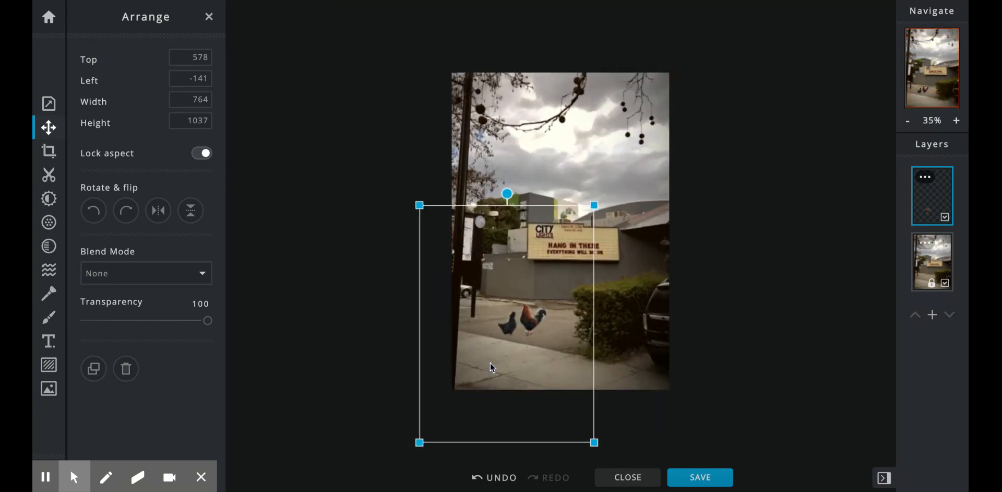
scroll(490, 362, "up", 4)
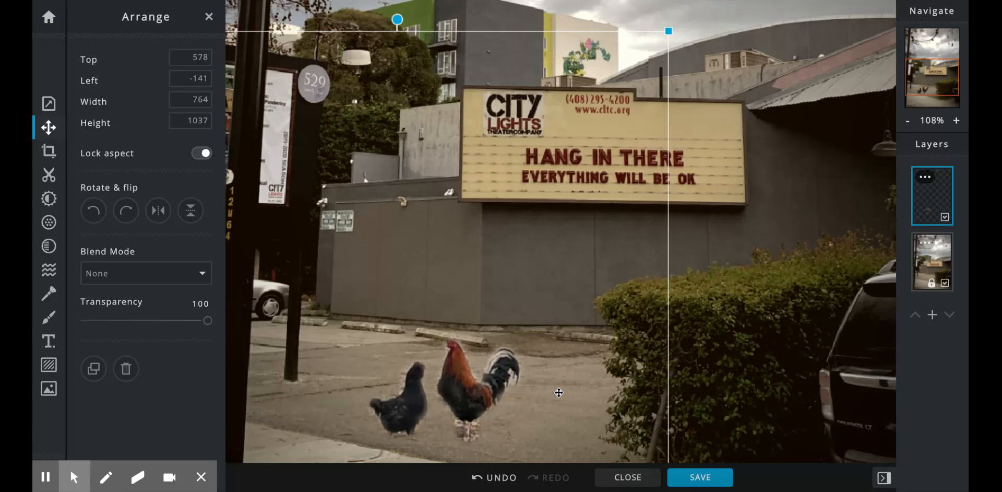
Scale the chicken layer to 692 by 939 and place the chickens on the wall ledge beside the City Lights sign.
left_click_drag(470, 389, 540, 42)
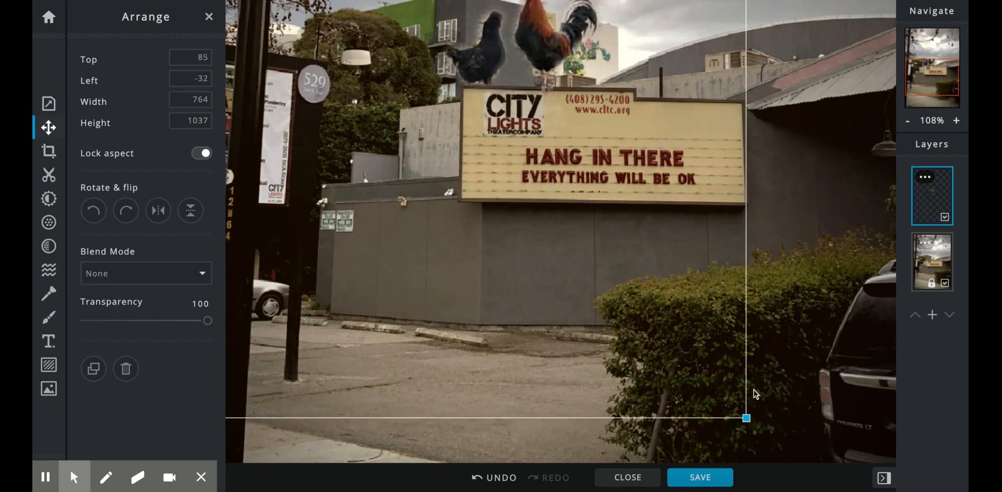
left_click_drag(746, 418, 694, 368)
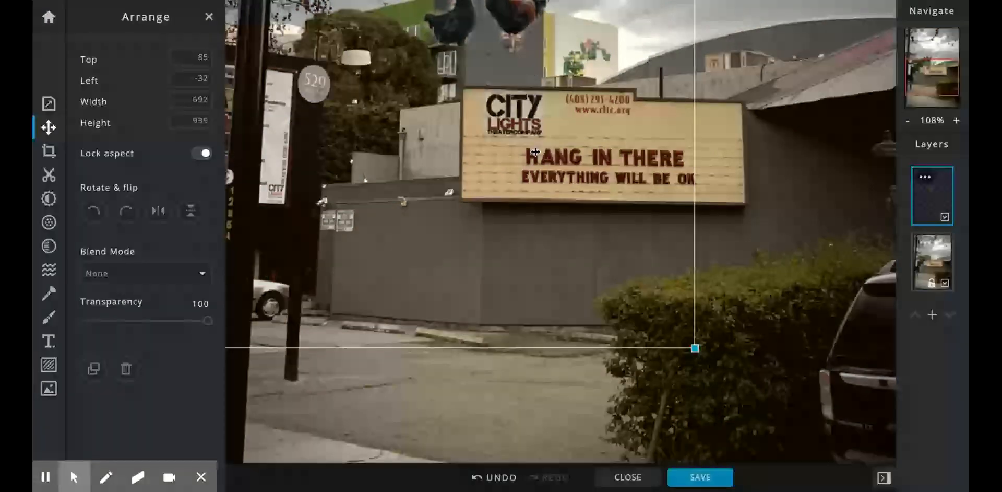
left_click_drag(503, 35, 422, 165)
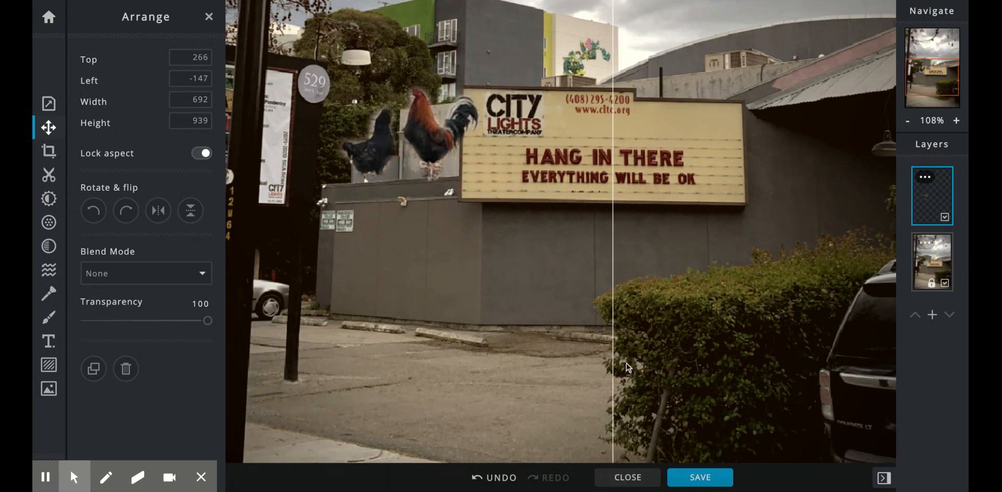
left_click(908, 120)
left_click(908, 121)
left_click(908, 120)
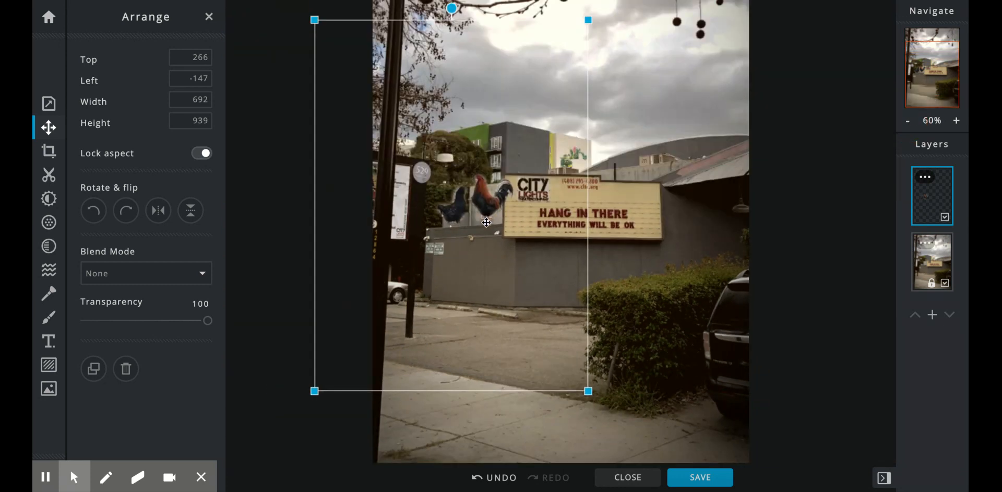
left_click(567, 264)
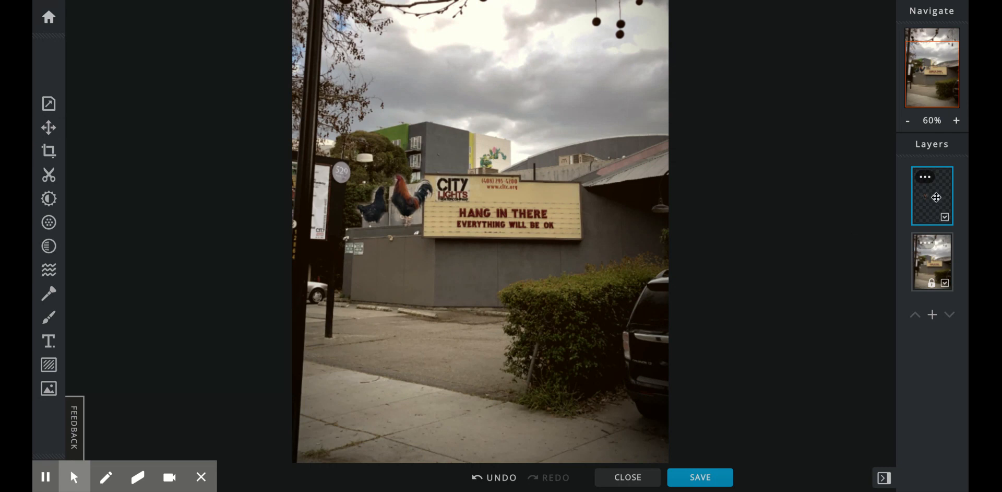
Try the Superone, Tonola and Reddish colour effects on the chicken layer.
left_click(49, 246)
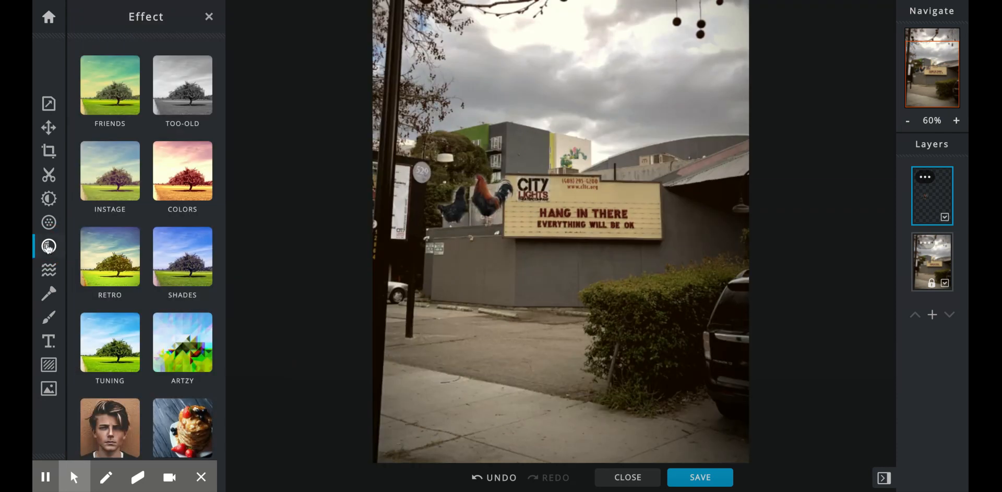
left_click(169, 176)
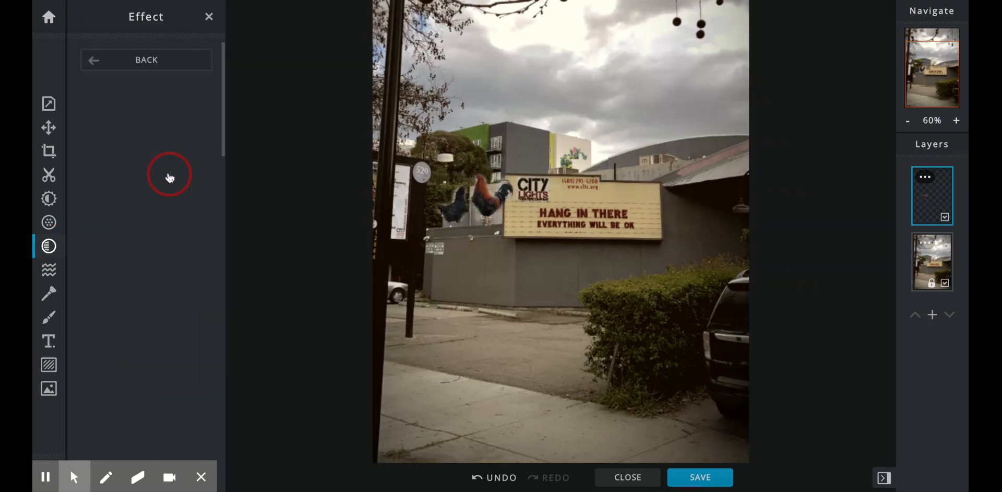
left_click(142, 121)
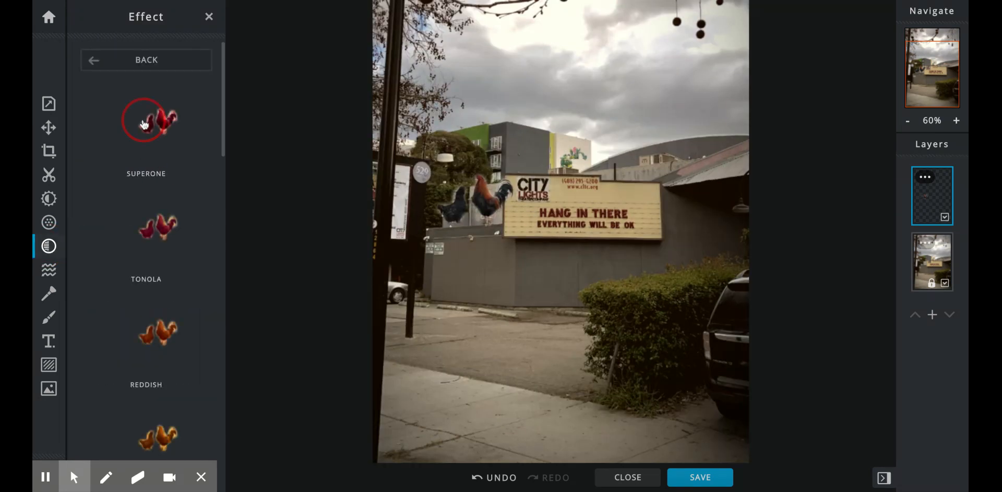
left_click(150, 255)
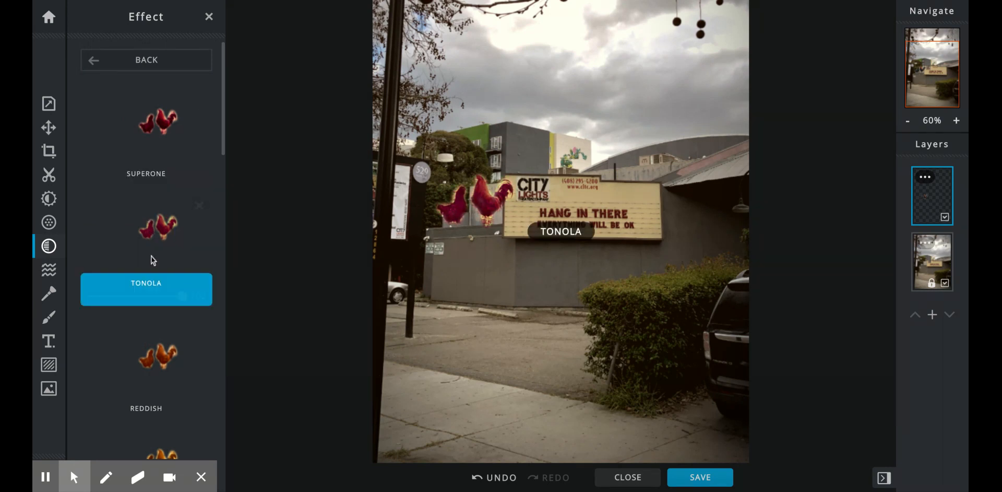
left_click(158, 359)
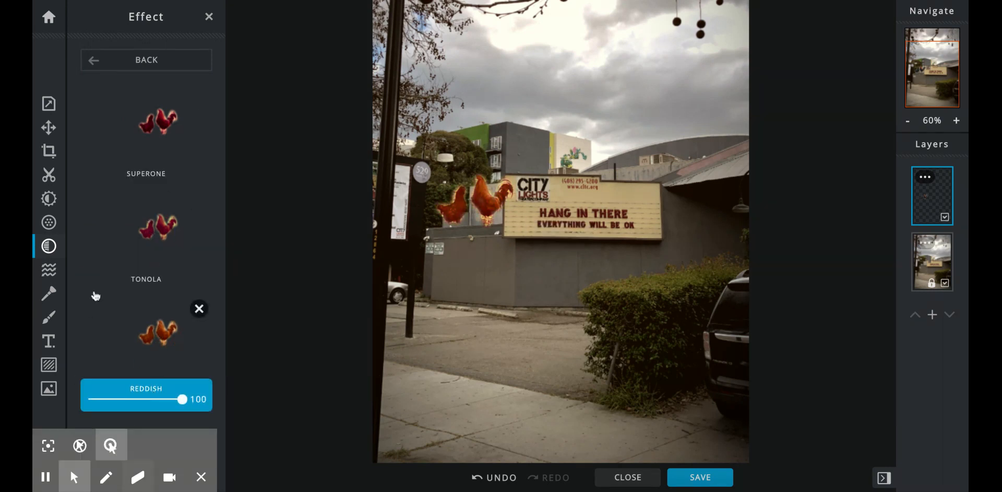
Undo the colour effects on the chickens, keeping the chicken layer in its place on the wall ledge.
left_click(503, 477)
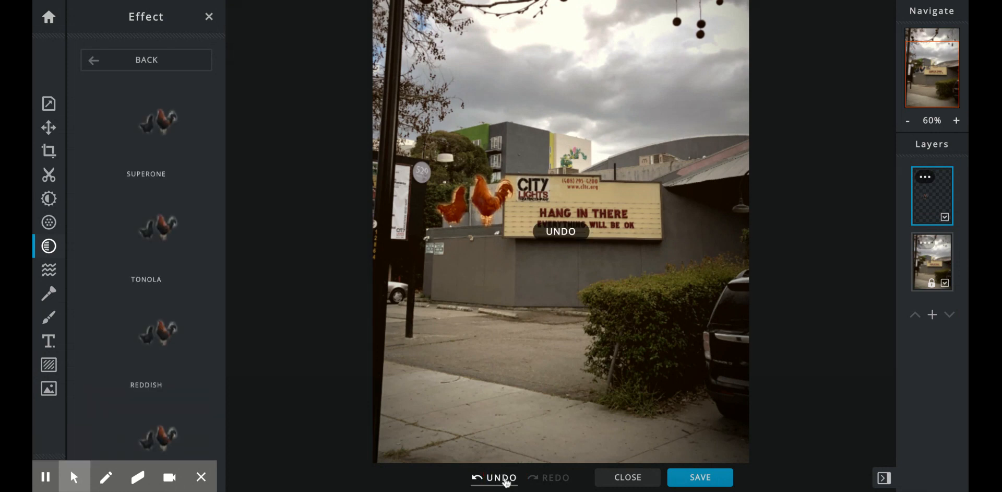
left_click(504, 479)
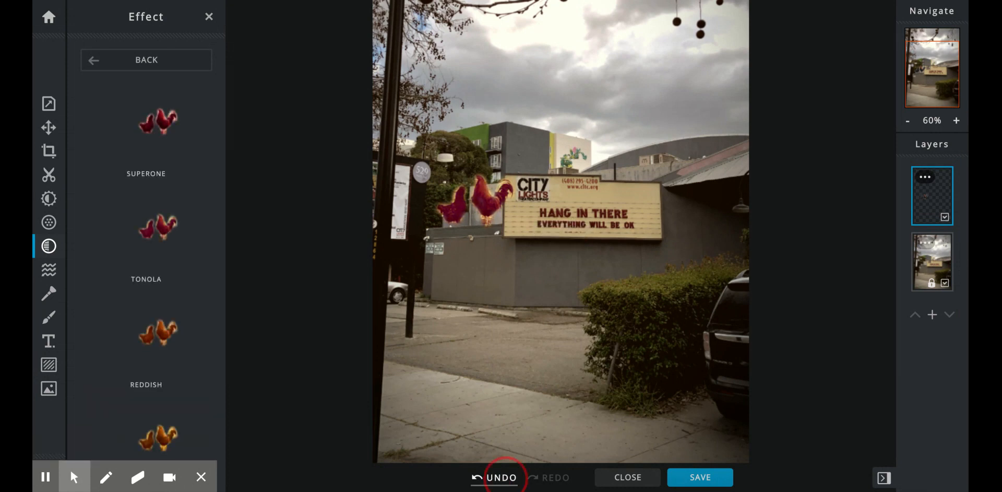
left_click(504, 479)
left_click(504, 479)
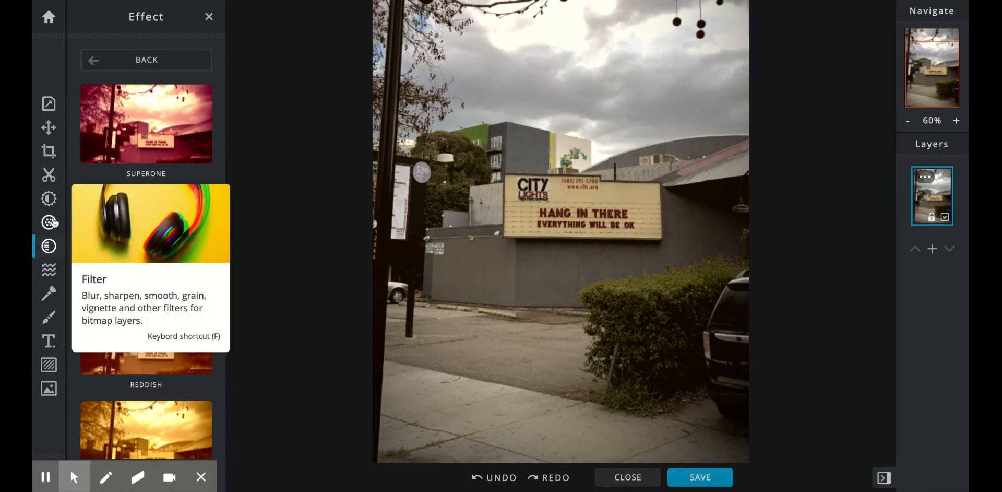
left_click(554, 476)
left_click(554, 476)
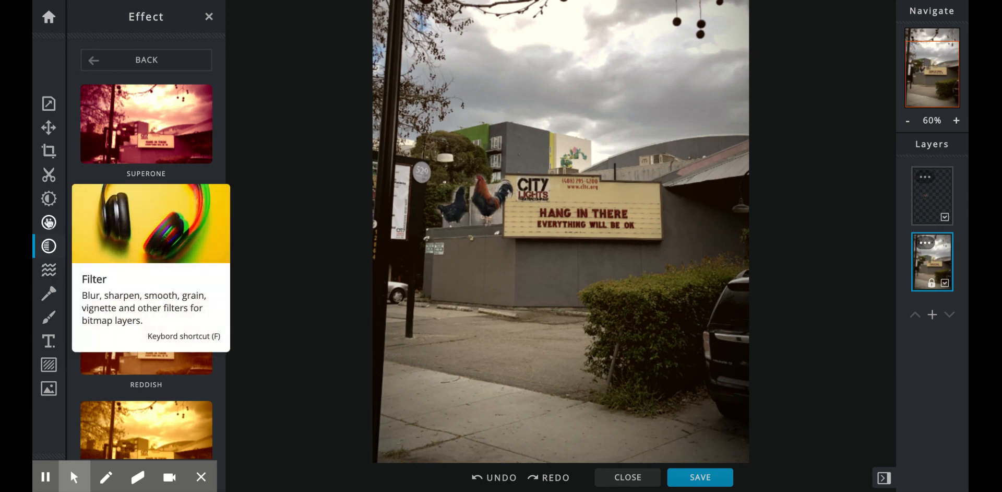
Set the chicken layer's brightness to 8 and contrast to 16.
left_click(48, 198)
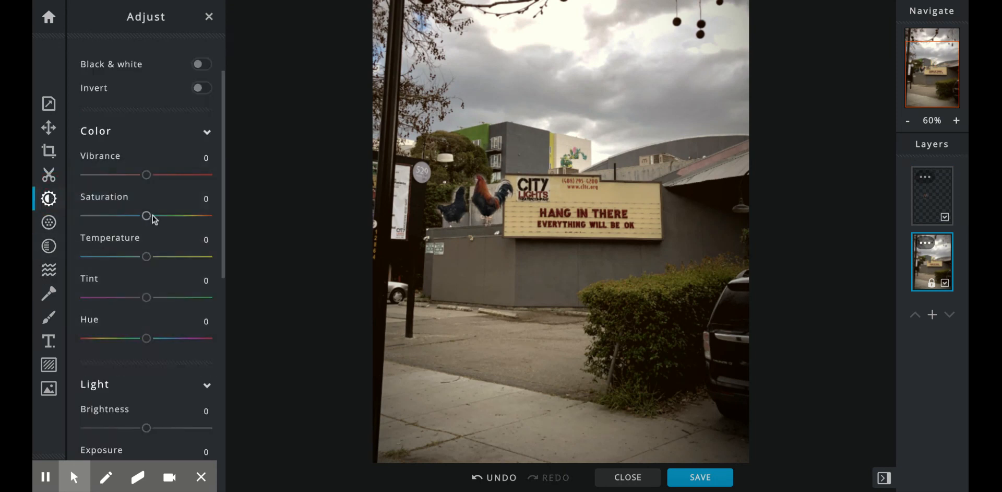
scroll(146, 215, "down", 4)
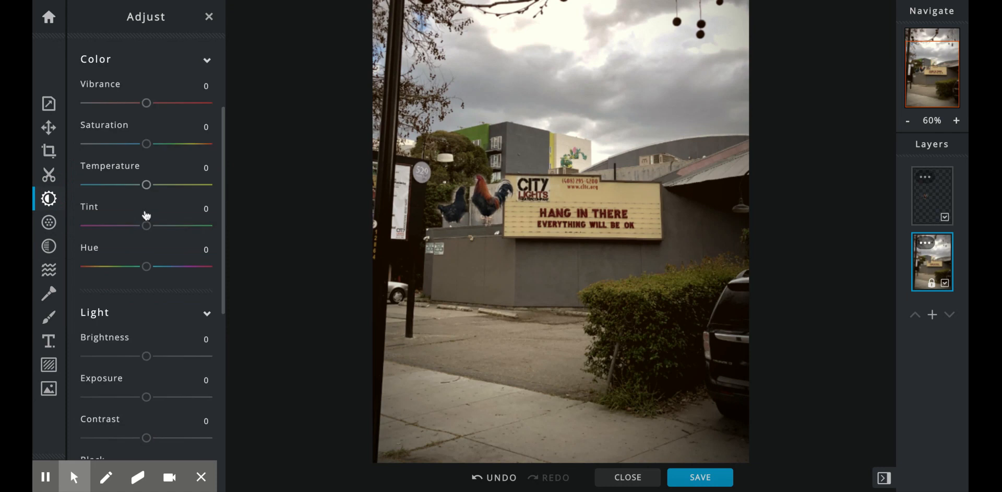
left_click_drag(145, 332, 146, 332)
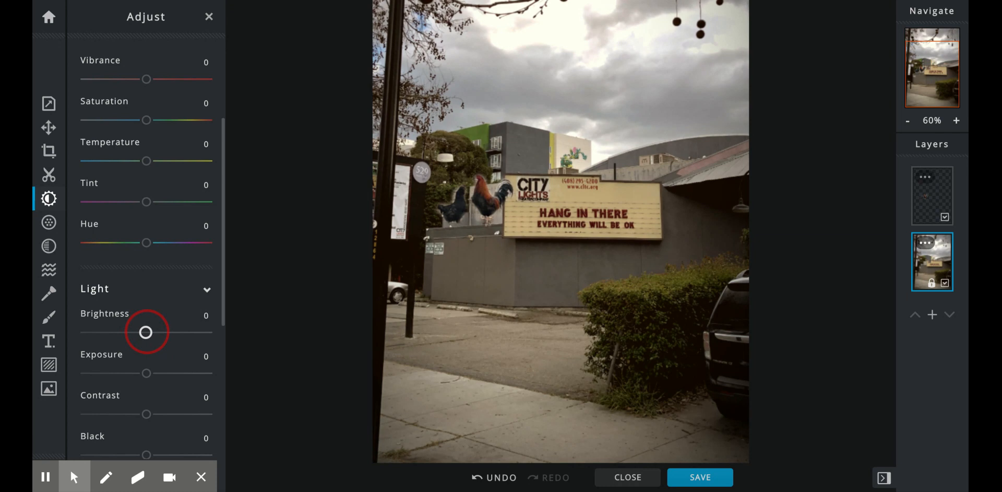
left_click(917, 209)
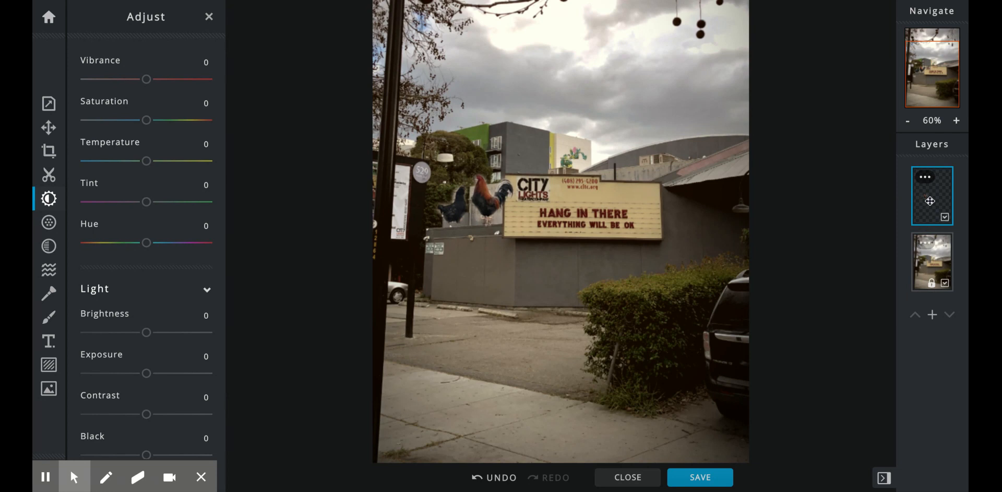
mouse_move(146, 332)
left_mouse_down()
mouse_move(159, 333)
mouse_move(151, 332)
left_mouse_up()
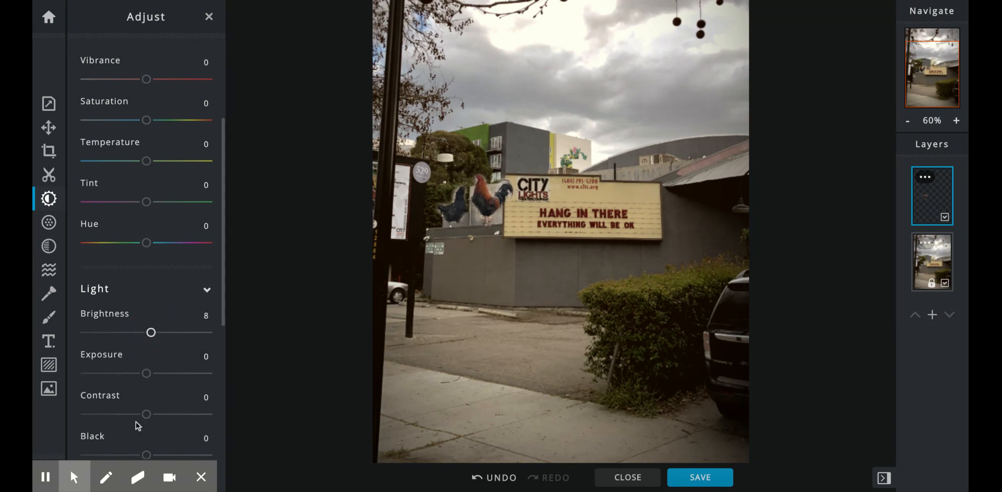
left_click_drag(146, 414, 157, 415)
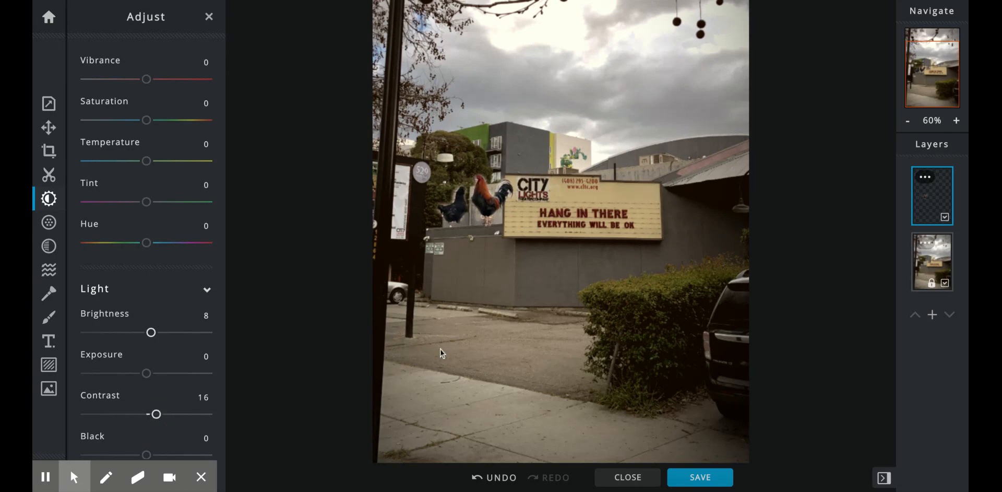
Set the chicken layer's saturation to 6, highlight to 22 and shadows to 22.
scroll(149, 253, "up", 3)
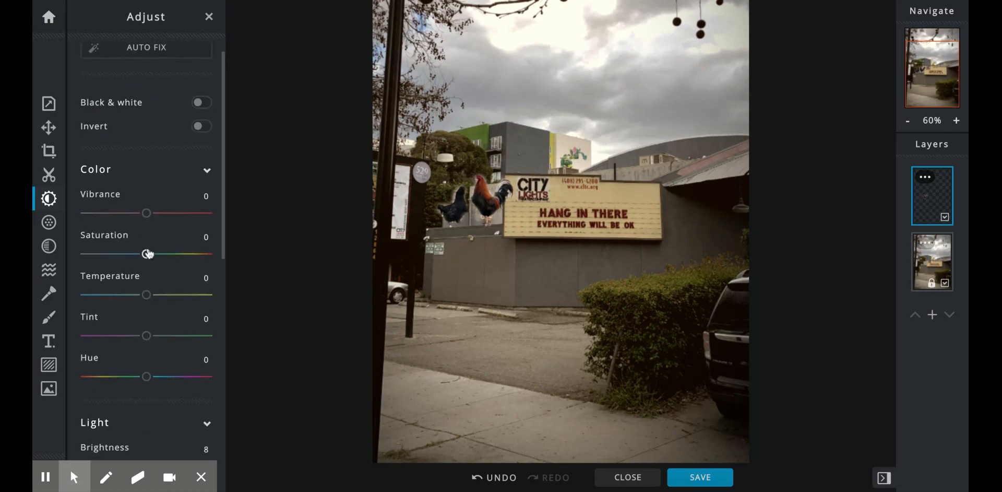
left_click_drag(146, 258, 146, 257)
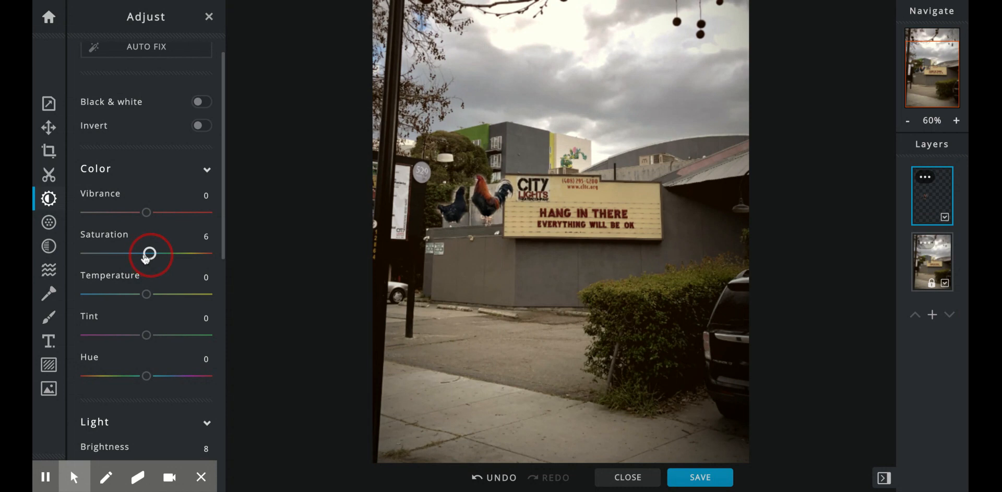
scroll(142, 233, "up", 1)
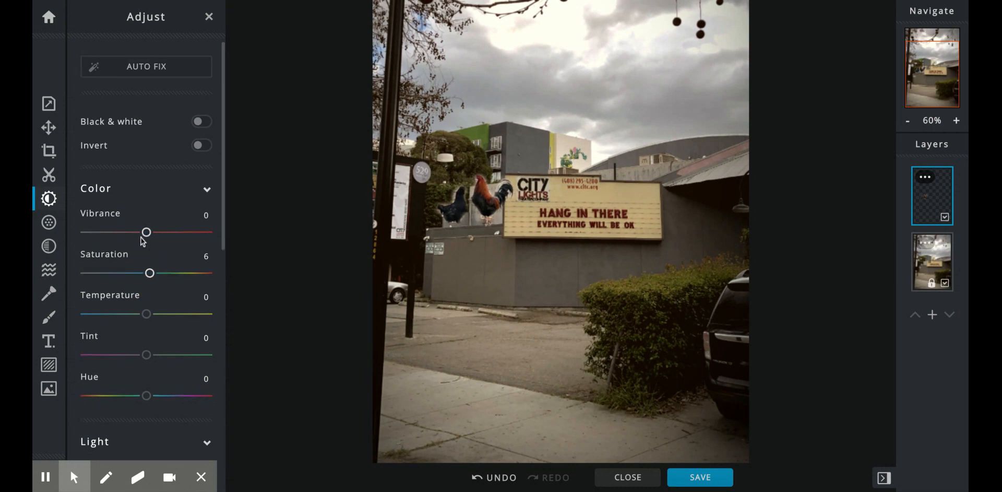
scroll(141, 238, "down", 10)
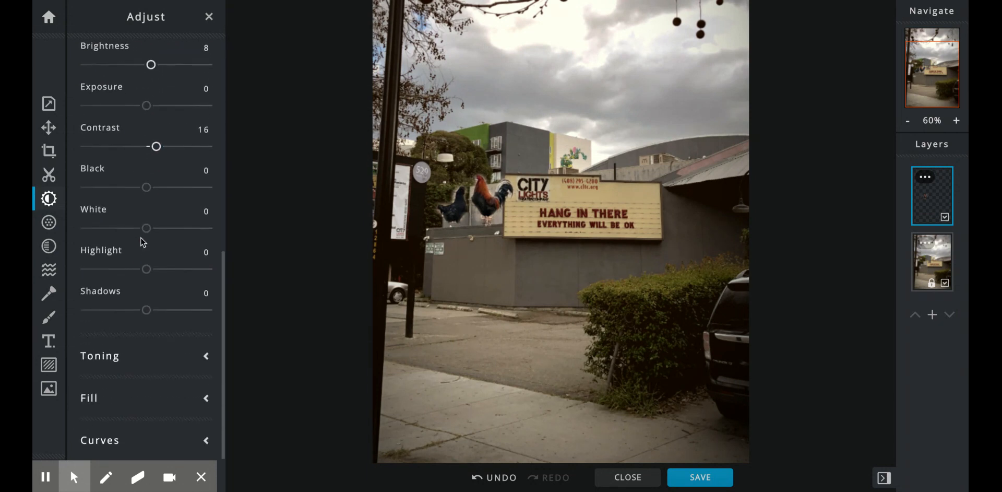
left_click_drag(146, 268, 160, 270)
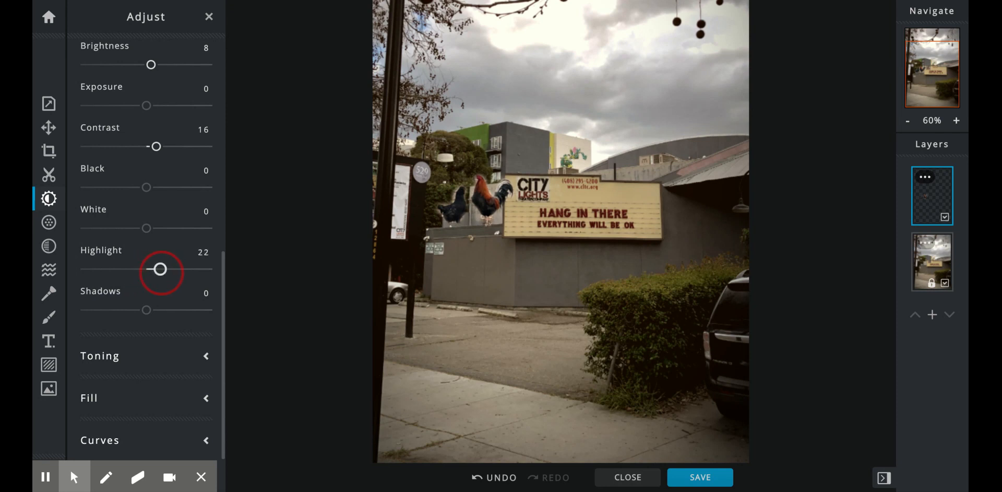
mouse_move(146, 310)
left_mouse_down()
mouse_move(135, 310)
mouse_move(160, 310)
left_mouse_up()
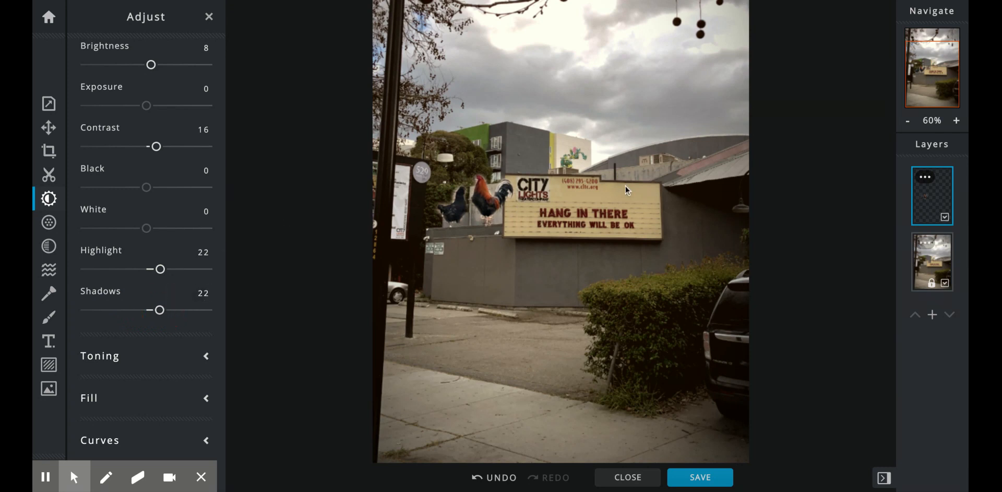
Download the composite as a JPG named "City Lights Sign edited with Pixlr chickens" and return to the image.
scroll(745, 236, "down", 1)
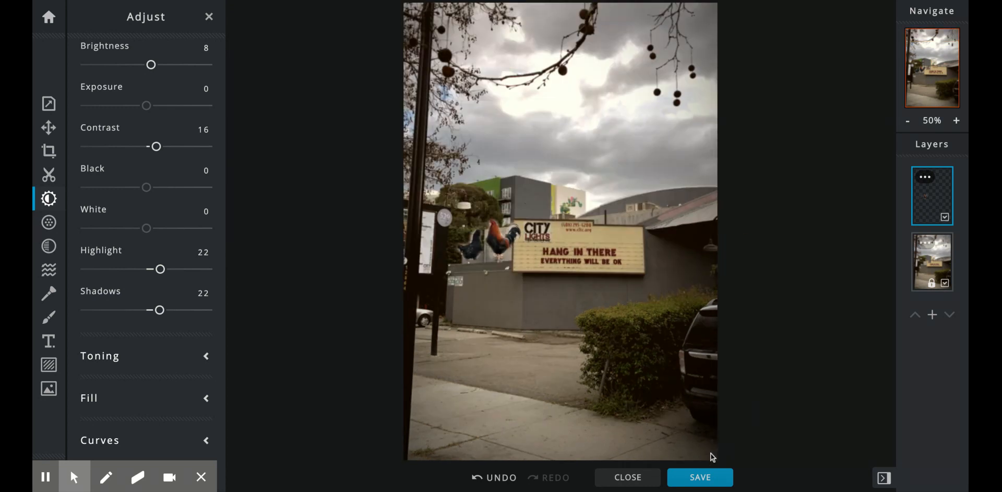
left_click(702, 478)
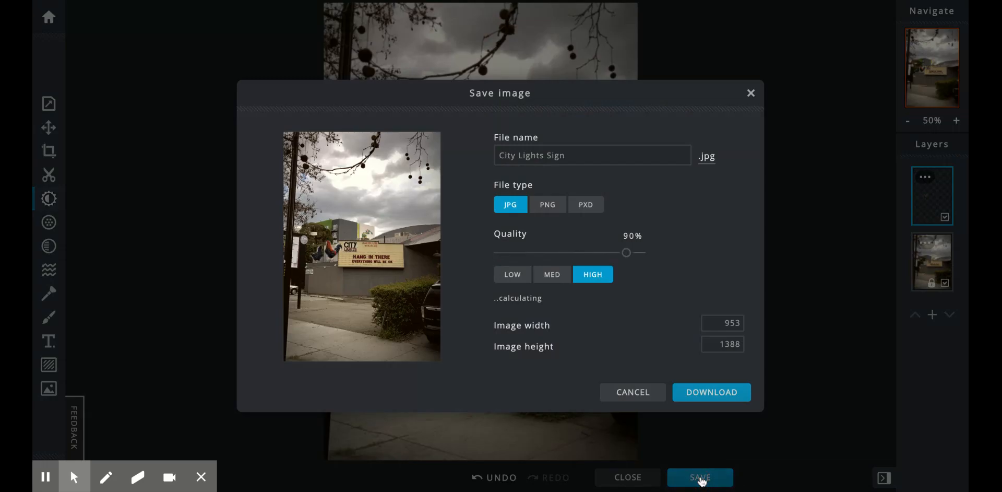
left_click(568, 152)
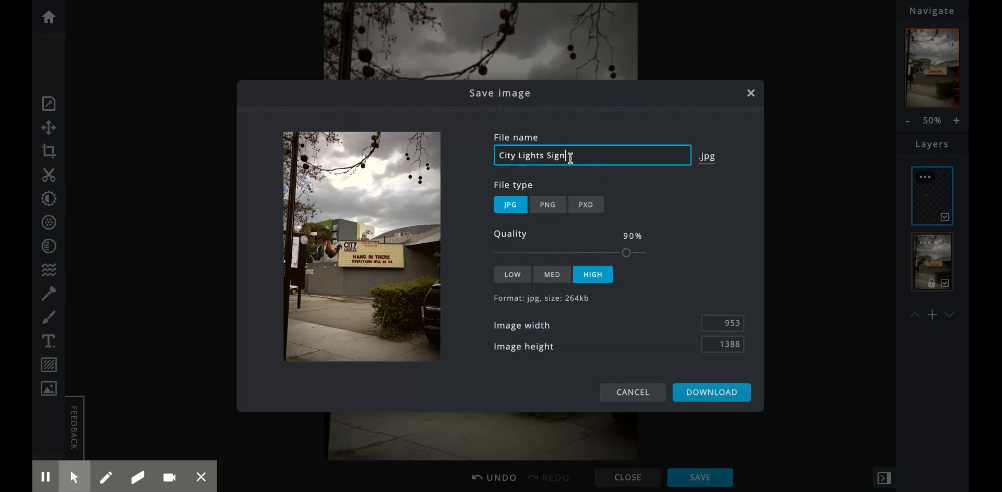
type("edited with Pixlr chickens")
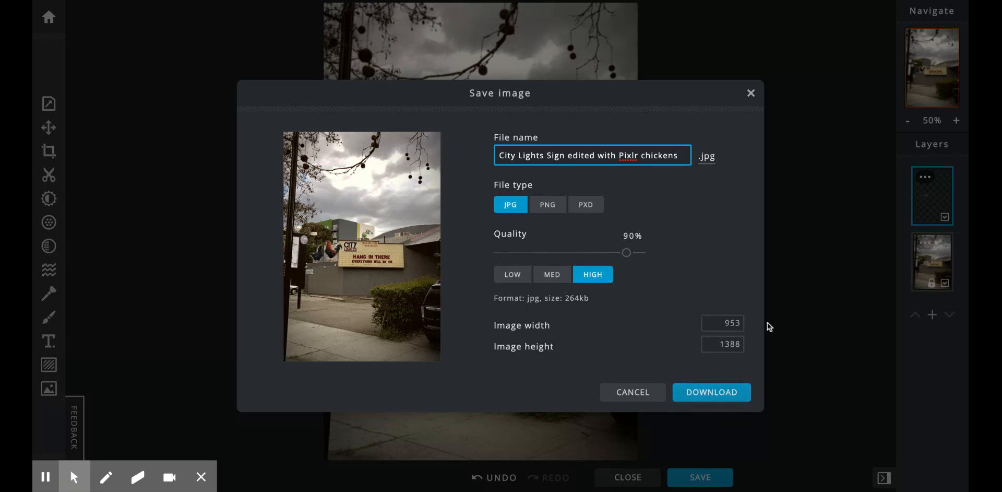
left_click(713, 396)
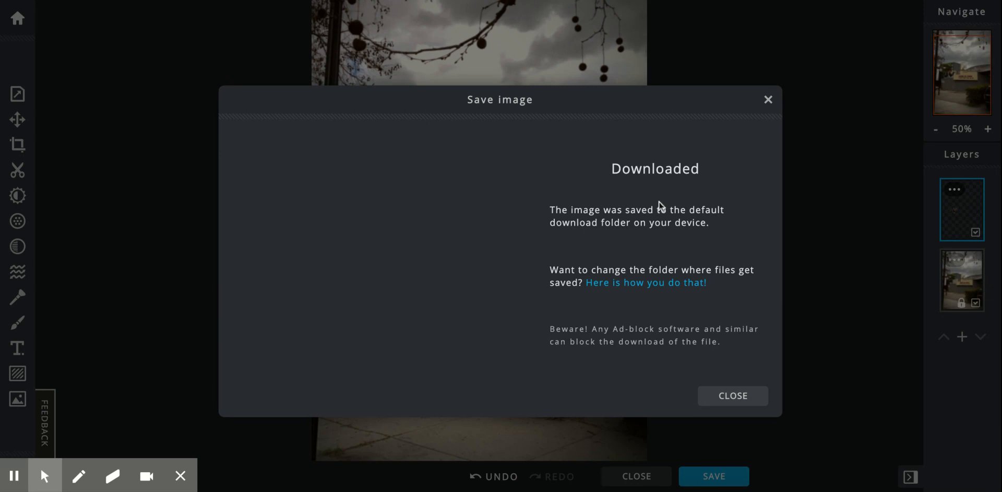
left_click_drag(660, 204, 519, 205)
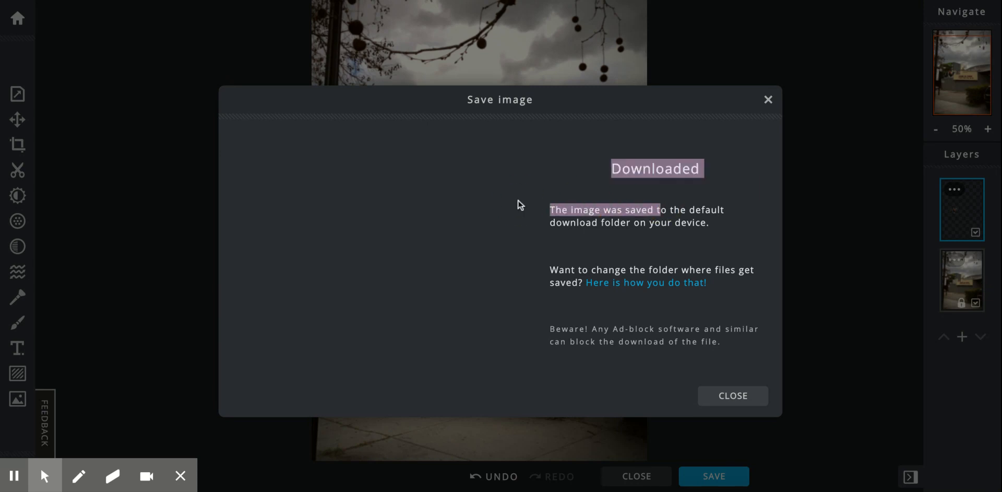
left_click(733, 209)
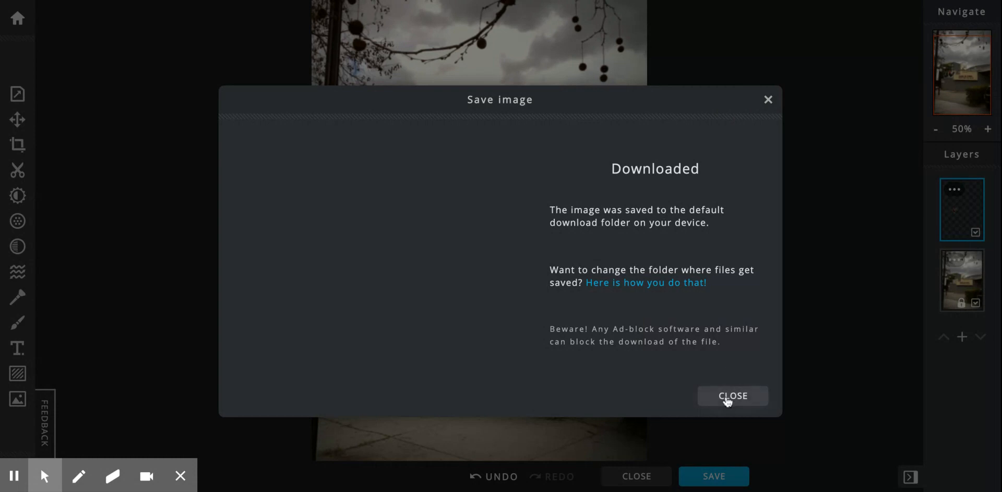
left_click(729, 398)
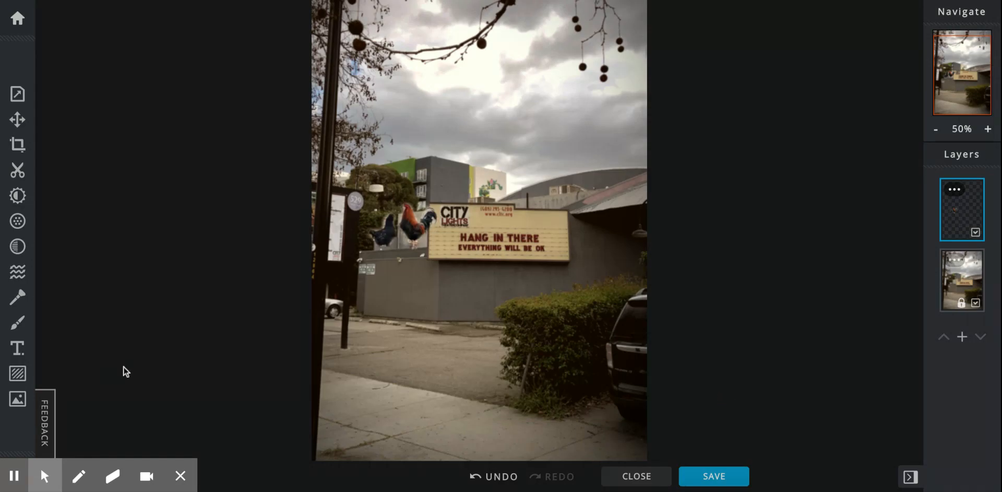